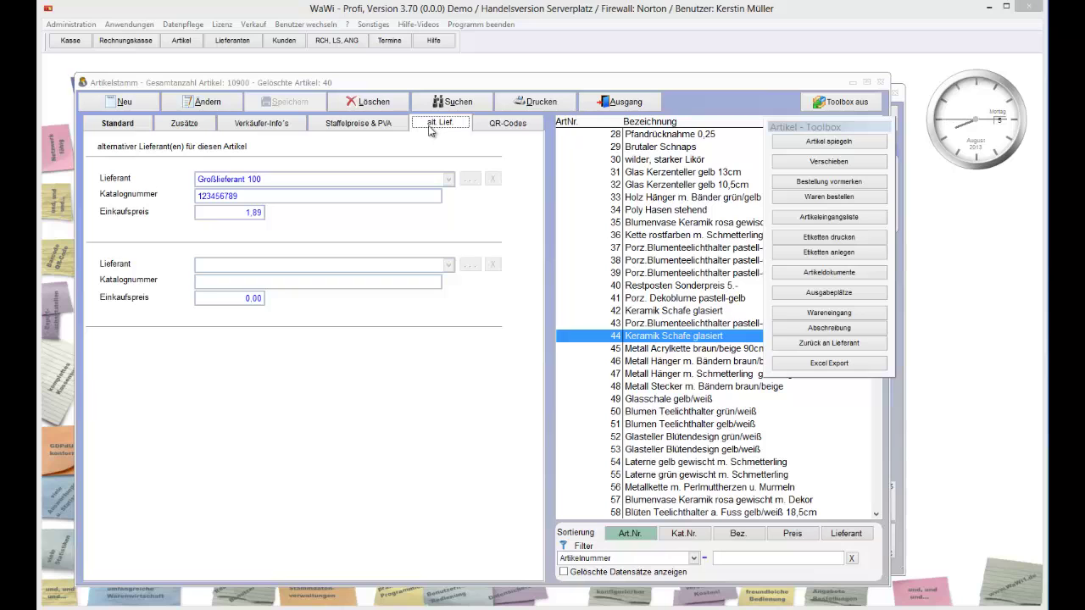
# - Edit article 44's alternative suppliers and assign Großlieferant 105 as the second one
pyautogui.click(119, 127)
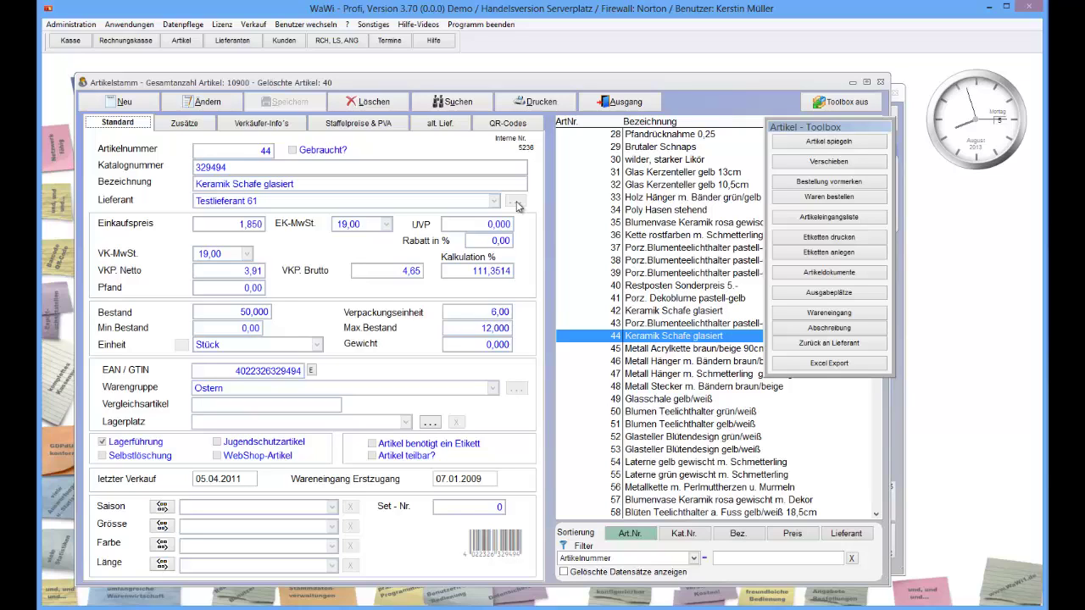
pyautogui.click(446, 126)
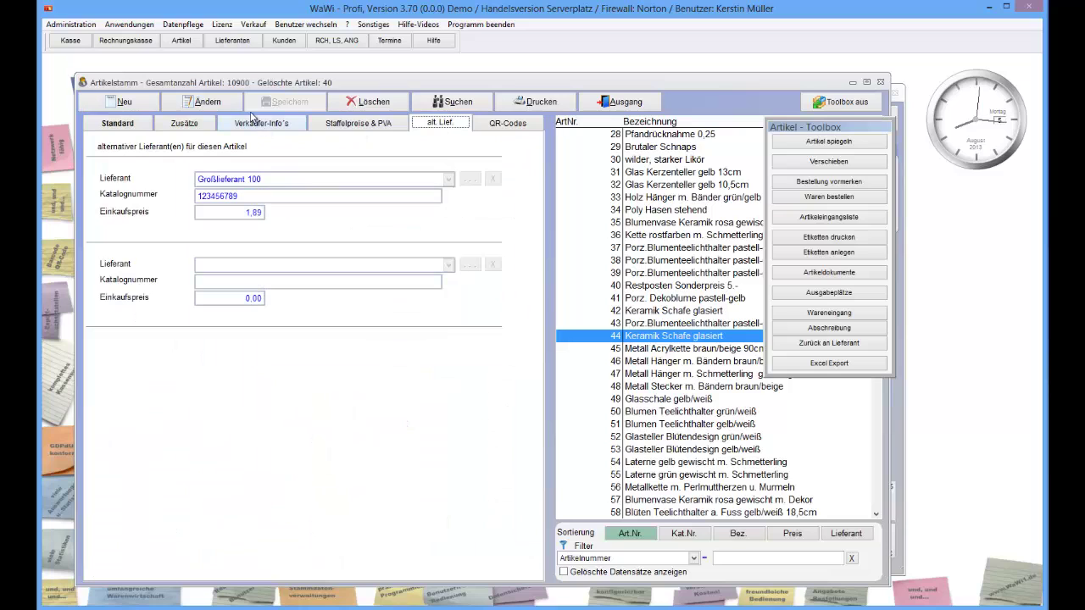
pyautogui.click(216, 104)
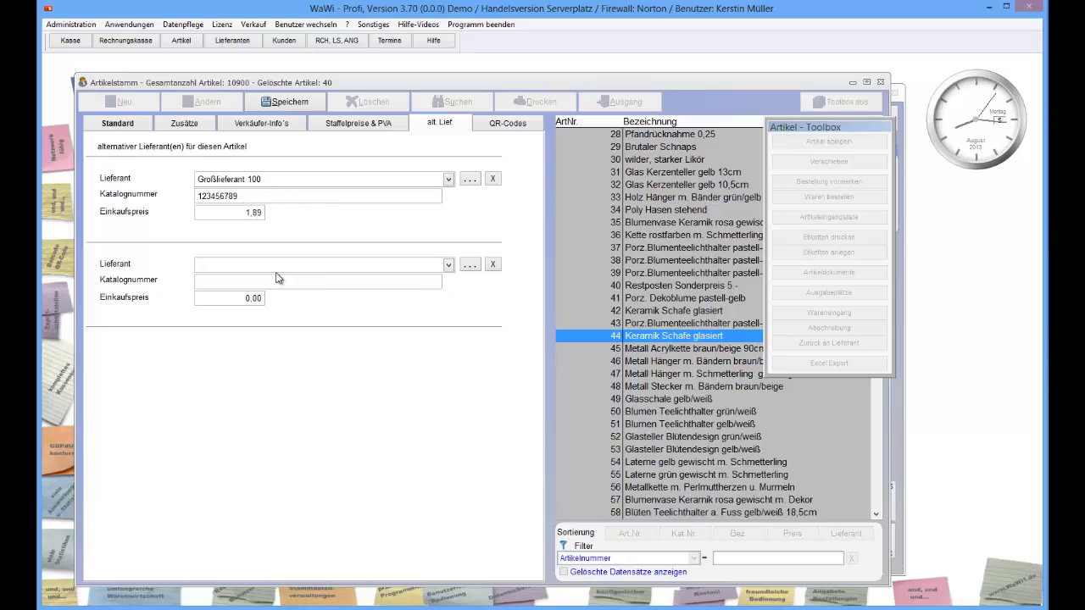
pyautogui.click(325, 264)
pyautogui.click(294, 313)
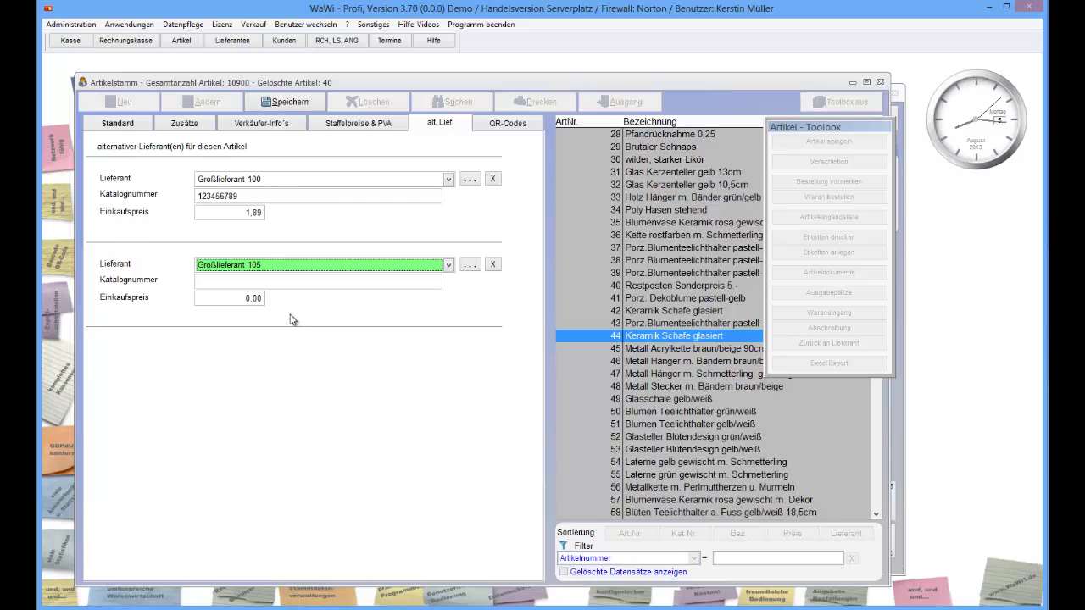
# - Enter catalogue number 2345678 and purchase price 1,95 for the second alternative supplier, and save the article changes
pyautogui.click(225, 285)
pyautogui.write('2')
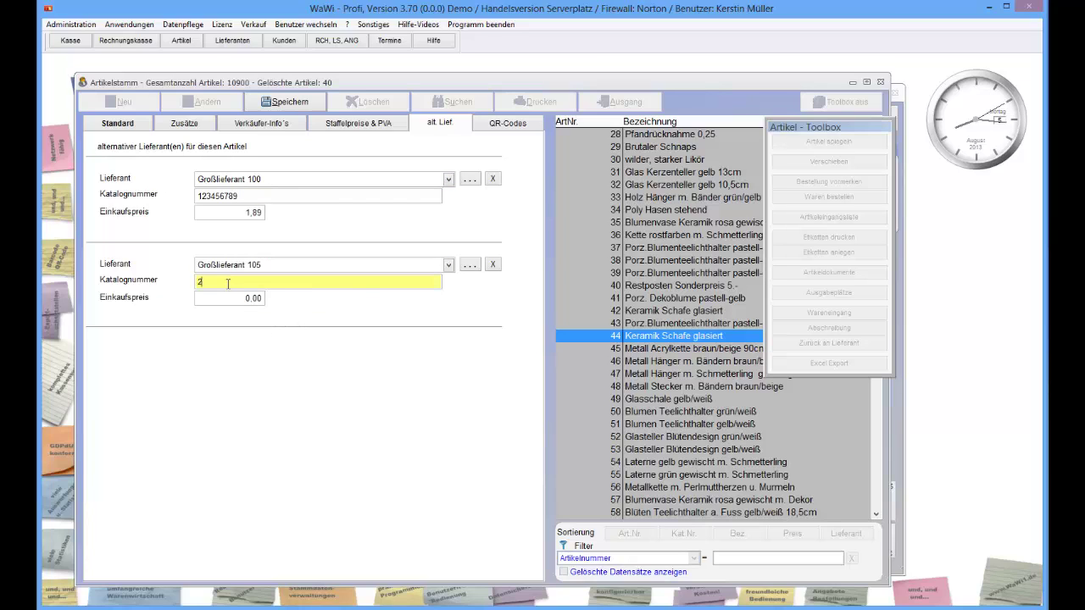
pyautogui.write('345678')
pyautogui.doubleClick(190, 282)
pyautogui.click(208, 300)
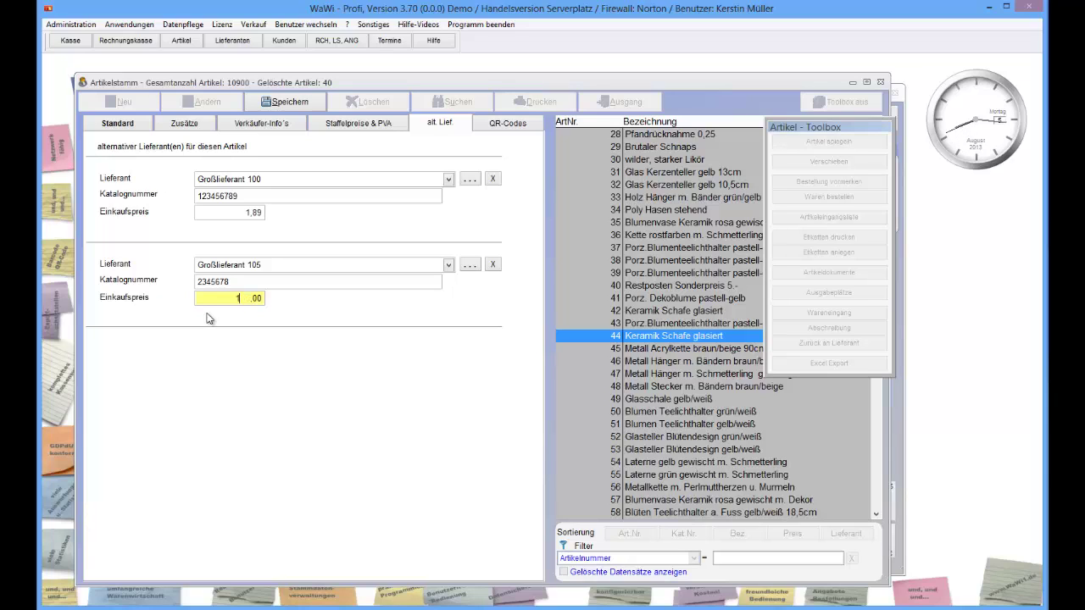
pyautogui.write('1,95')
pyautogui.press('Tab')
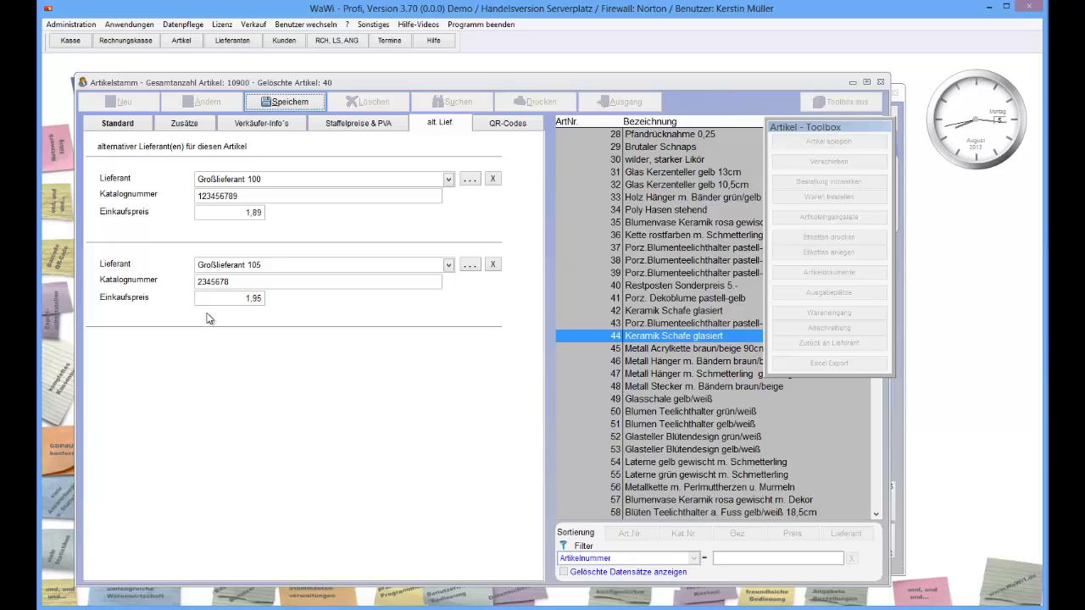
pyautogui.click(284, 101)
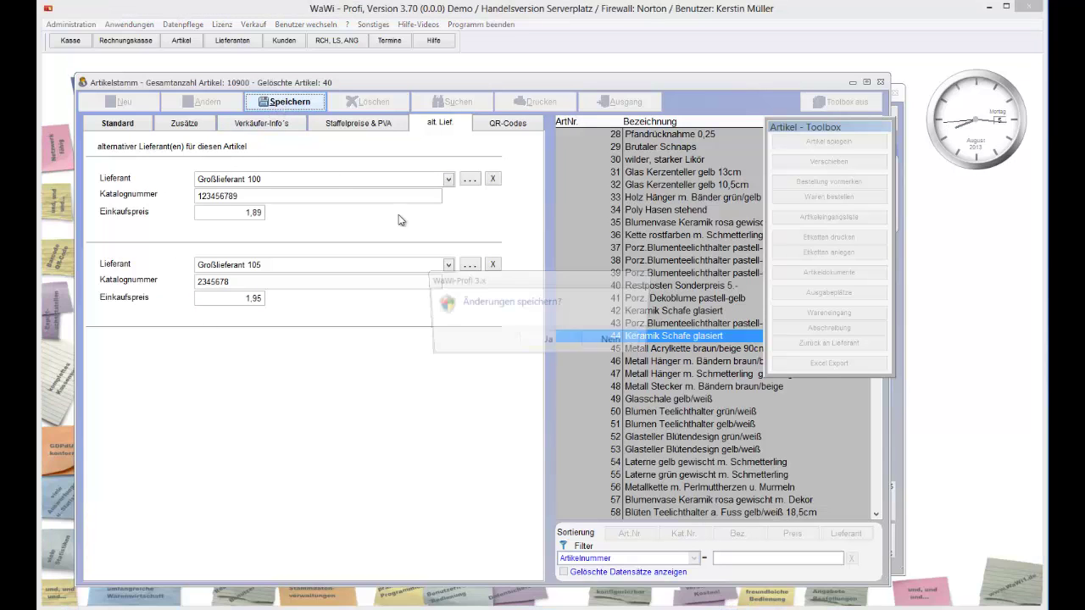
pyautogui.click(559, 344)
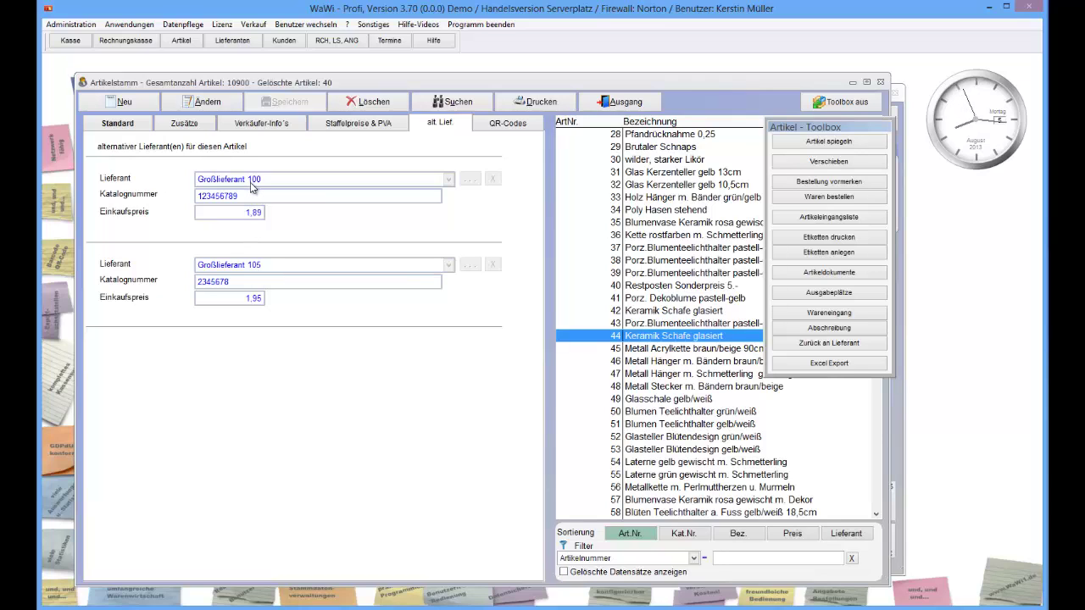
# - Start an order reservation for article 44 (Keramik Schafe glasiert) and choose Großlieferant 100 as the supplier
pyautogui.click(119, 126)
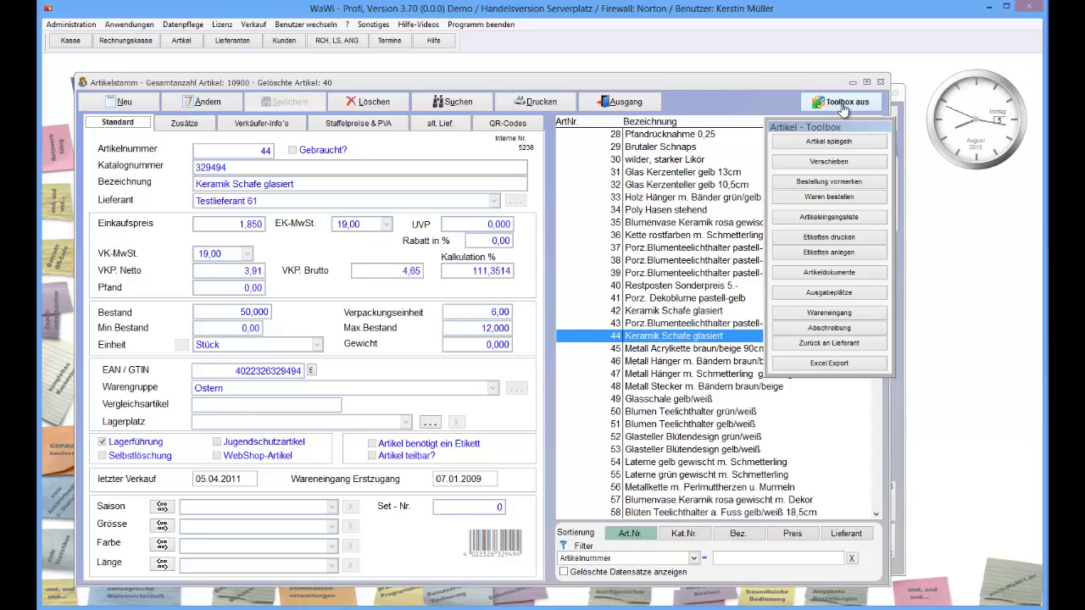
pyautogui.click(848, 181)
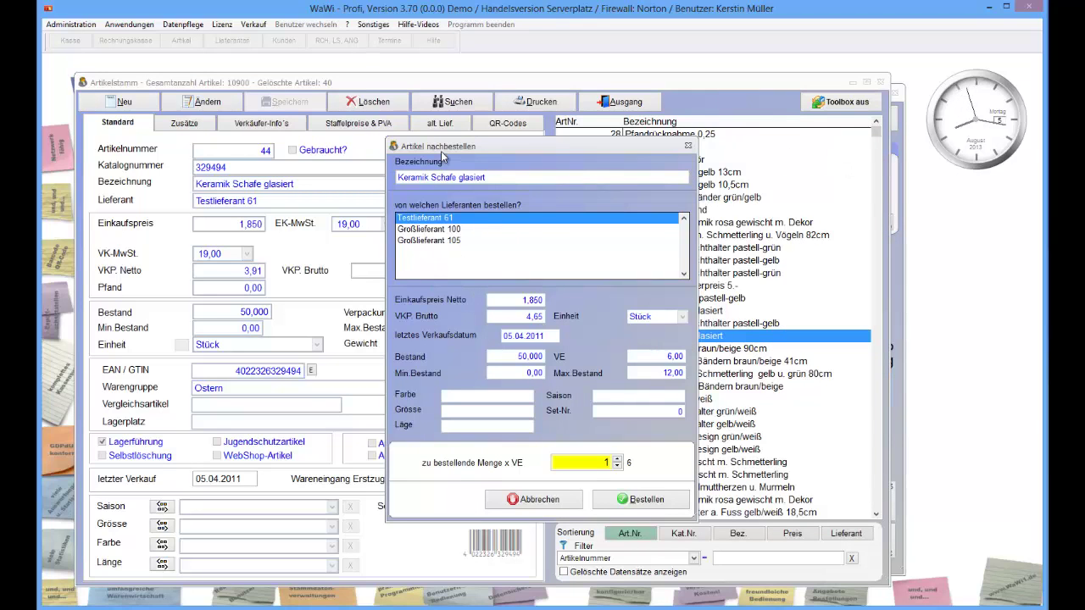
pyautogui.click(440, 229)
pyautogui.click(440, 241)
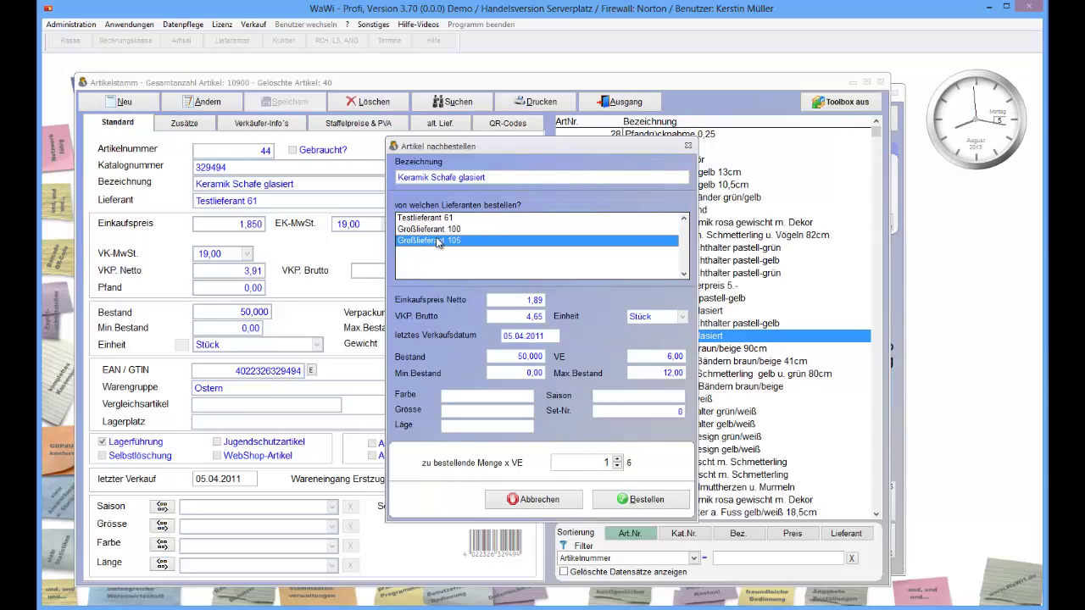
pyautogui.click(440, 232)
pyautogui.click(440, 219)
pyautogui.click(436, 231)
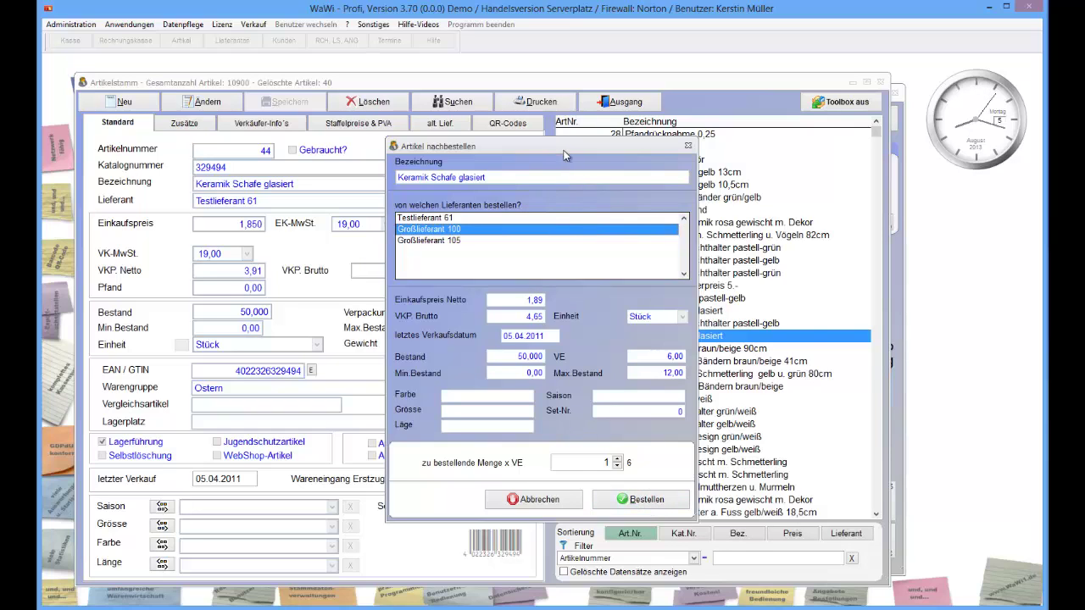
pyautogui.moveTo(566, 155); pyautogui.dragTo(718, 137)
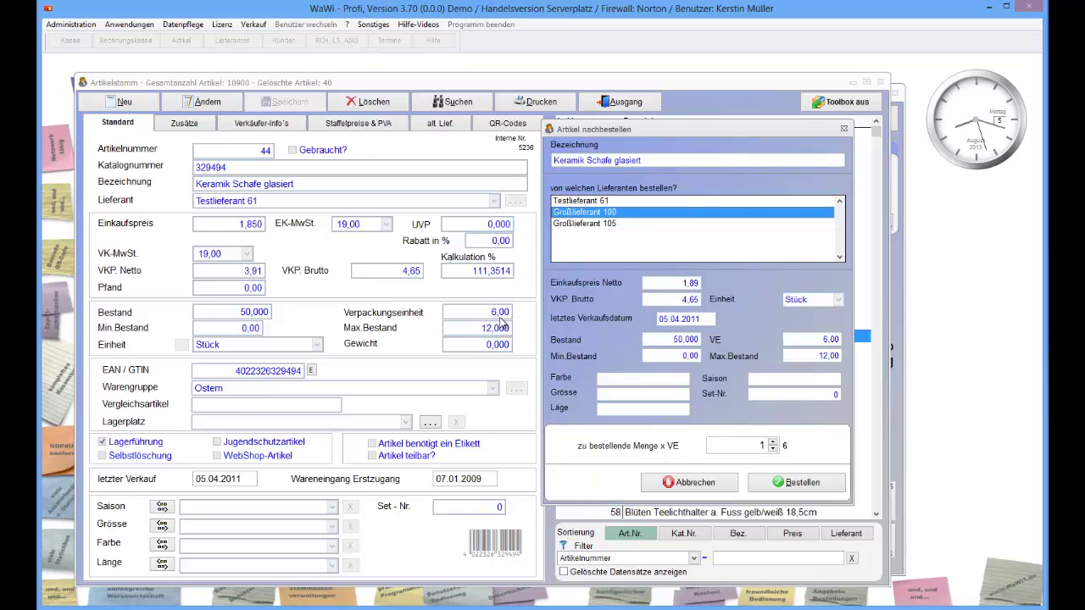
# - Set the order quantity to 2 packaging units and submit the order
pyautogui.click(773, 441)
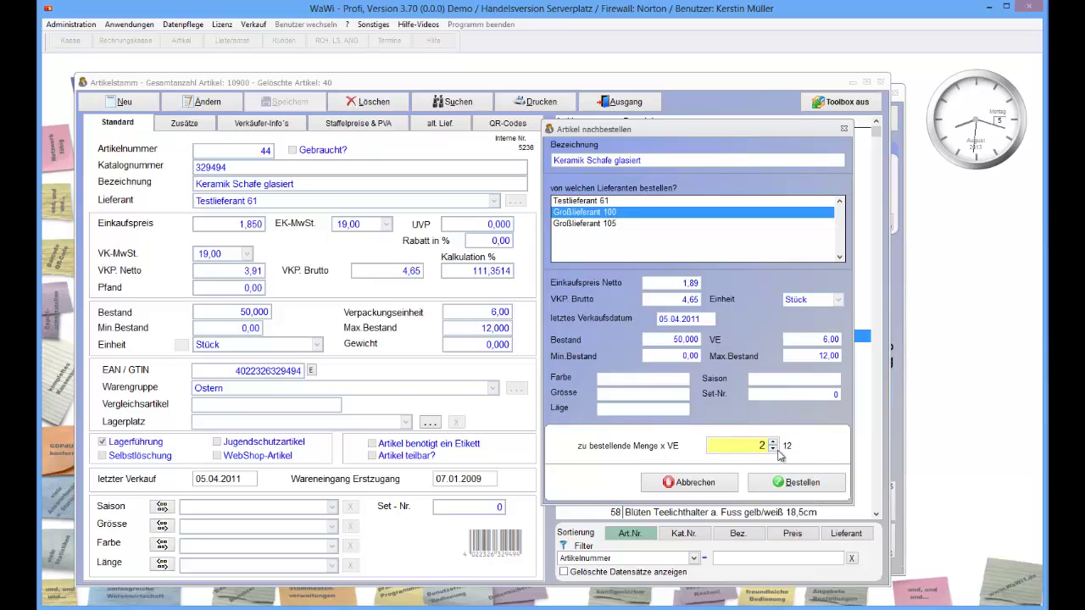
pyautogui.doubleClick(761, 445)
pyautogui.click(775, 483)
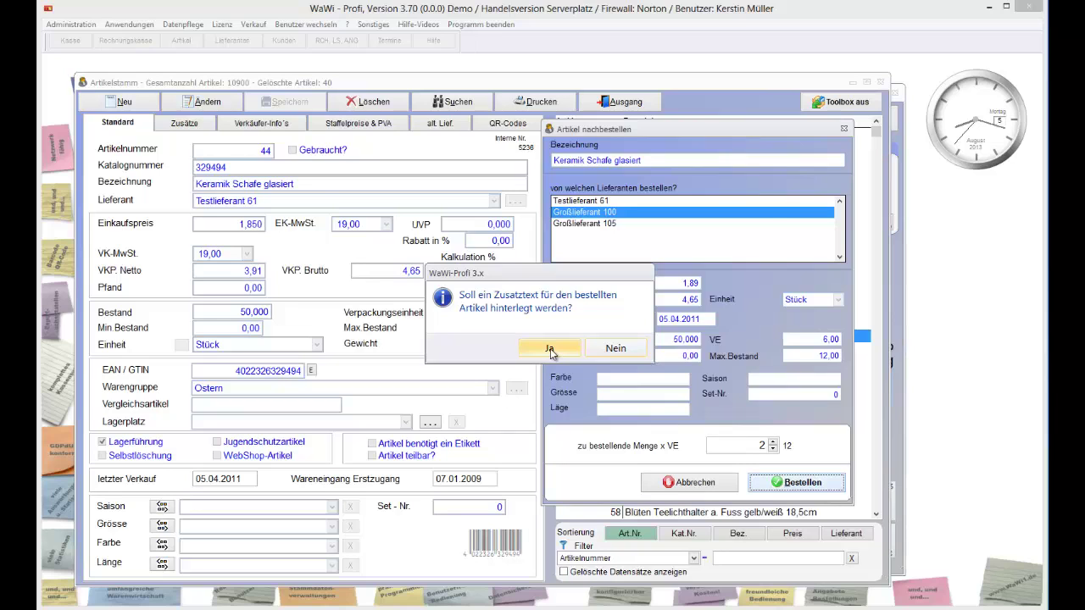
# - Attach an additional note to the ordered article reading "Für Kunde" plus the customer number, and complete the order reservation
pyautogui.click(549, 349)
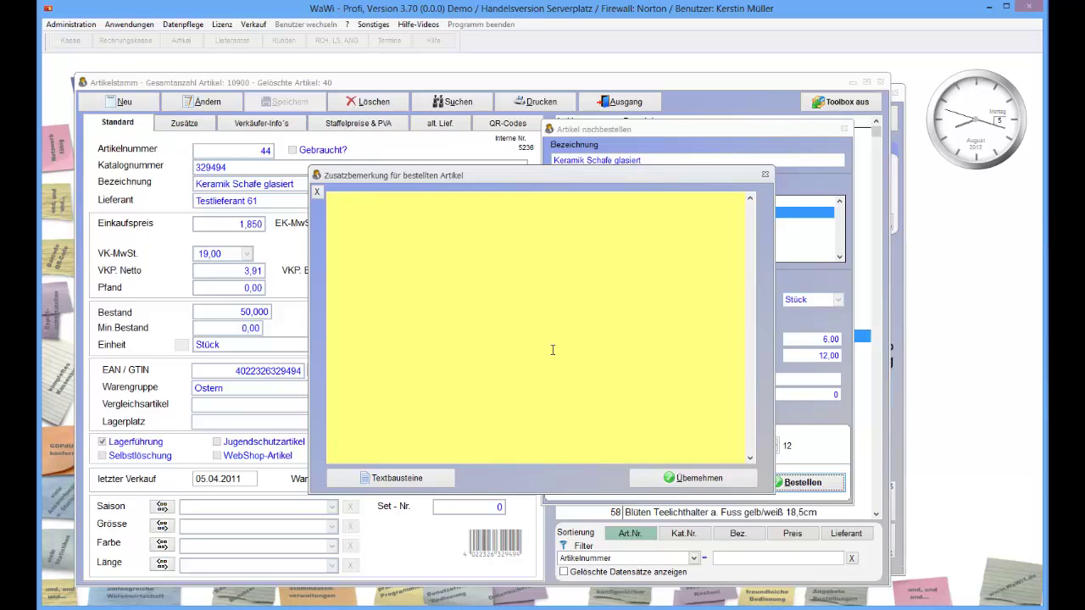
pyautogui.write('Für kuunde 110')
pyautogui.press('Left')
pyautogui.press('Left')
pyautogui.press('Left')
pyautogui.press('Delete')
pyautogui.press('BackSpace')
pyautogui.write('K')
pyautogui.click(707, 481)
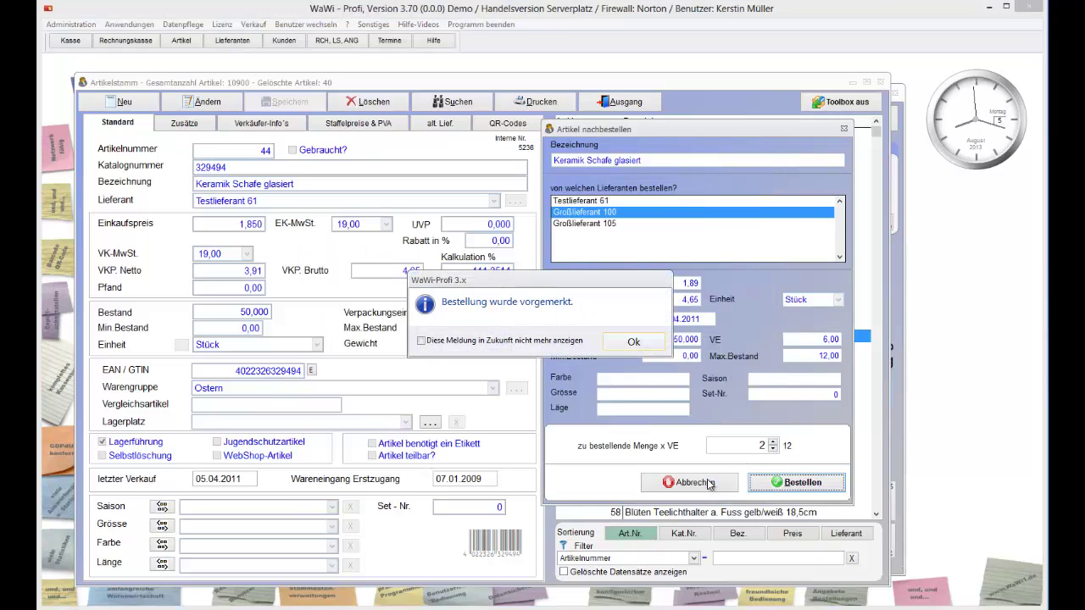
pyautogui.click(551, 342)
pyautogui.click(634, 343)
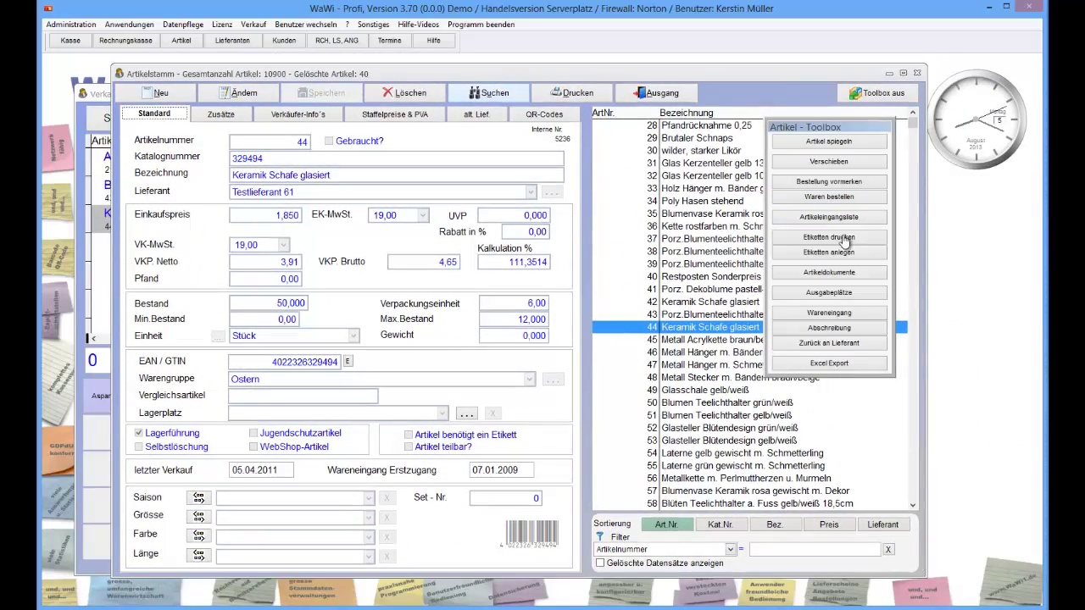
# - Check the reserved order in the order list, and compare it with the article's alternative suppliers
pyautogui.click(829, 196)
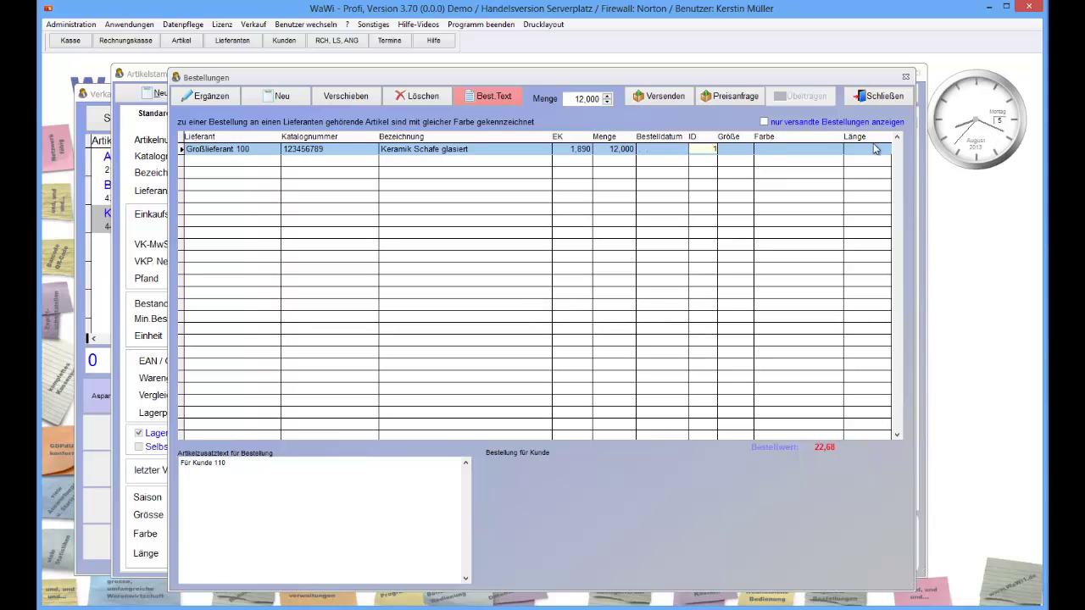
pyautogui.click(886, 98)
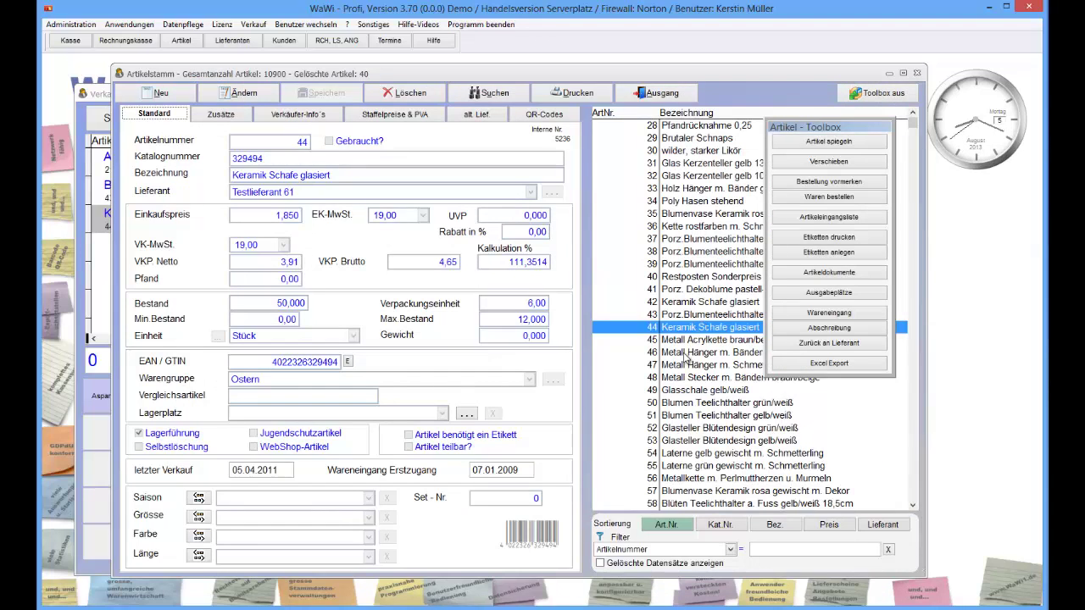
pyautogui.click(478, 115)
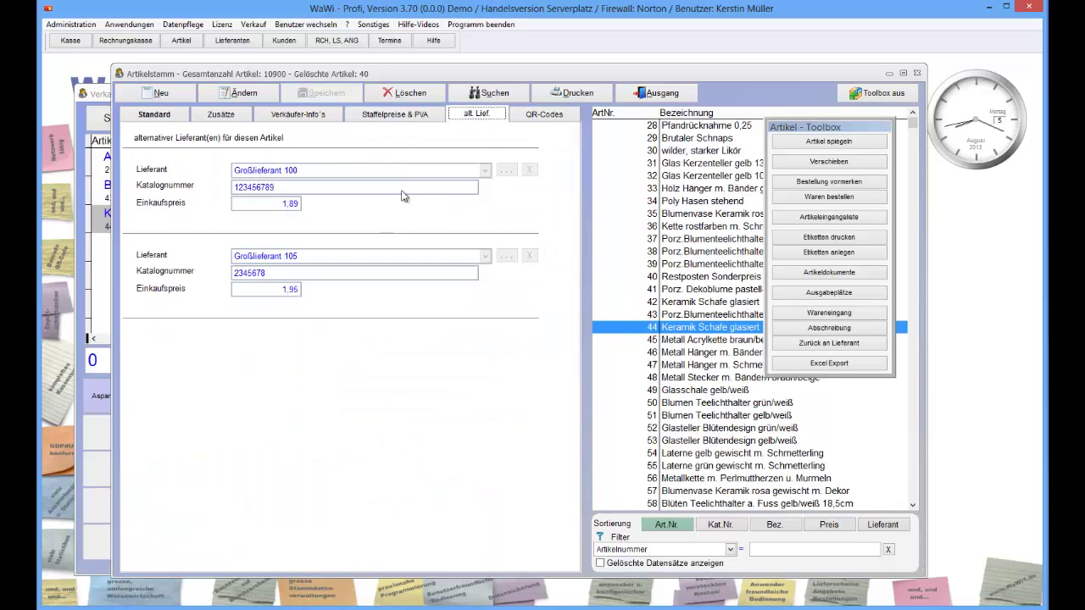
# - Open another order reservation for Keramik Schafe glasiert and select Großlieferant 105 as the supplier
pyautogui.rightClick(679, 331)
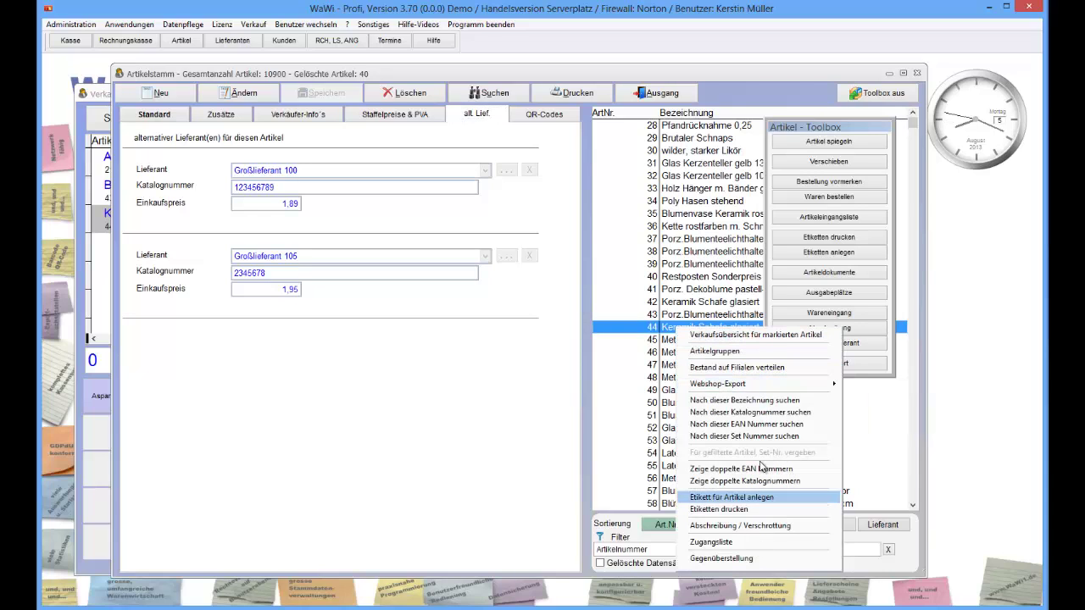
pyautogui.click(827, 182)
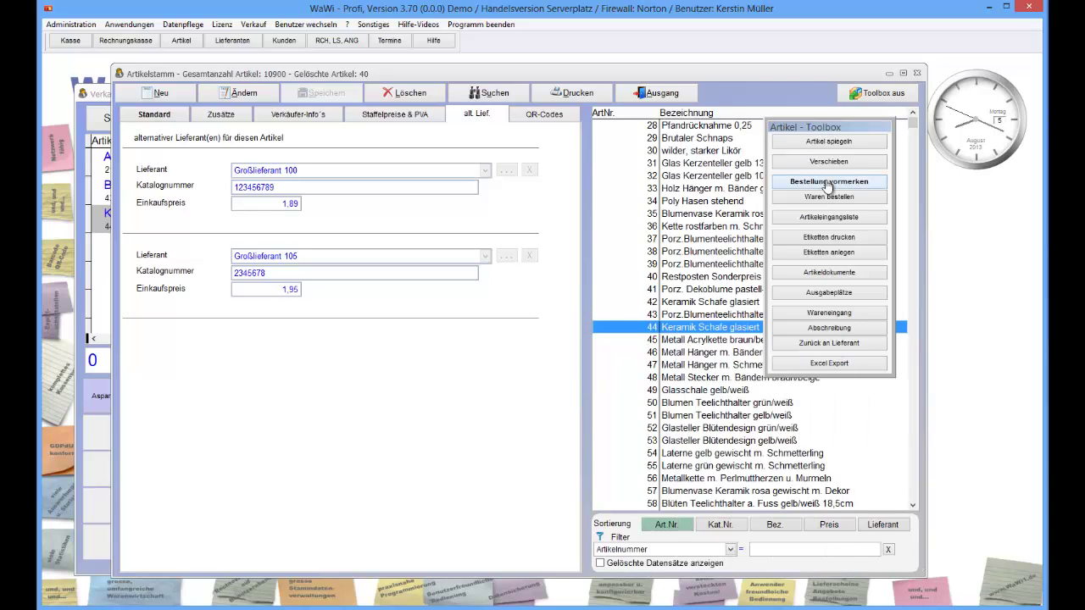
pyautogui.click(828, 184)
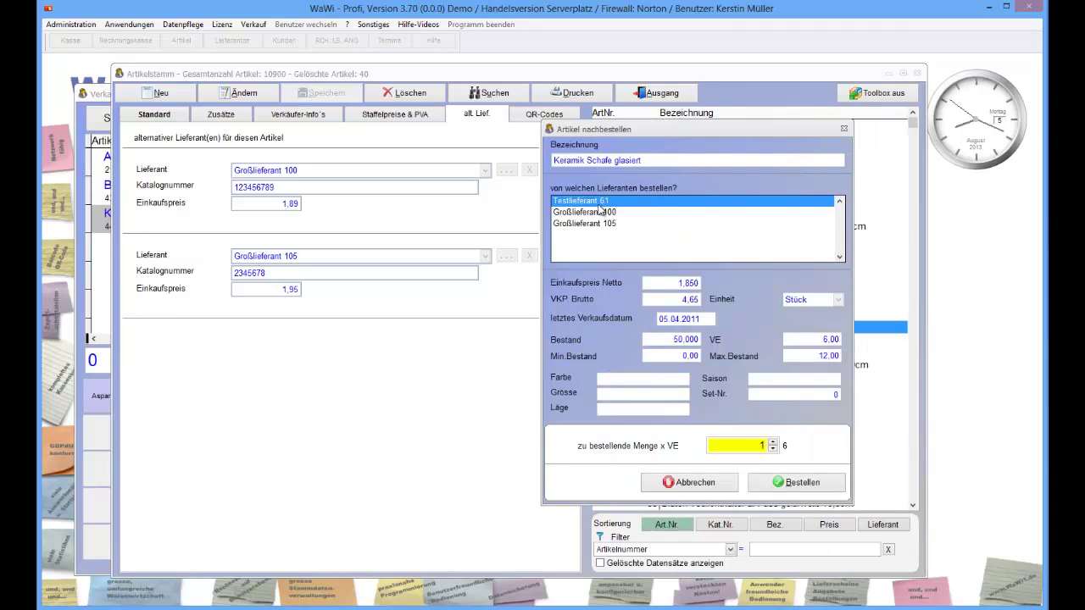
pyautogui.click(597, 213)
pyautogui.click(607, 226)
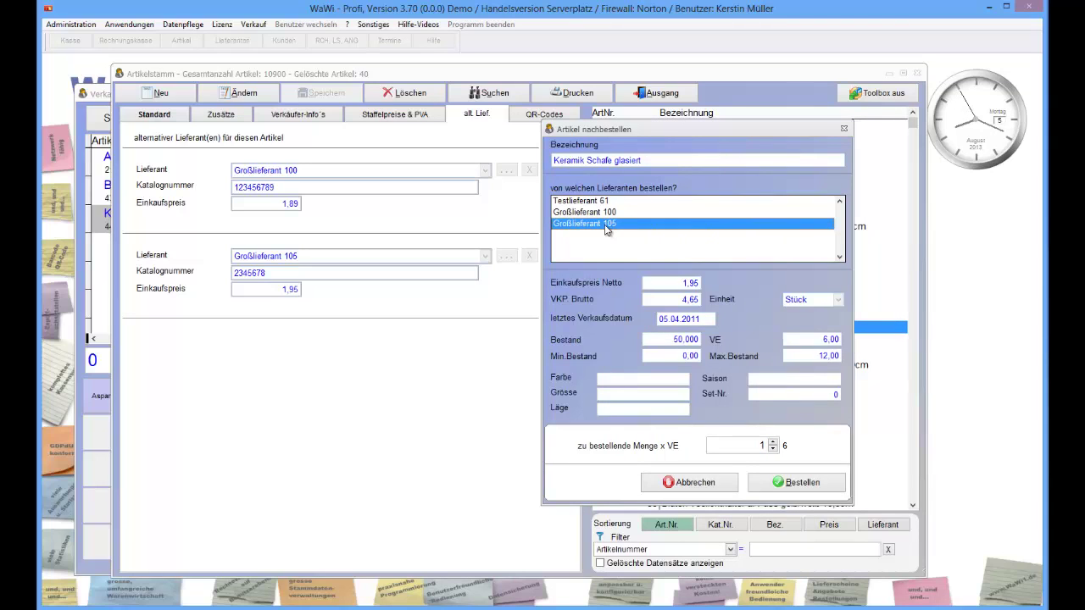
pyautogui.press('Return')
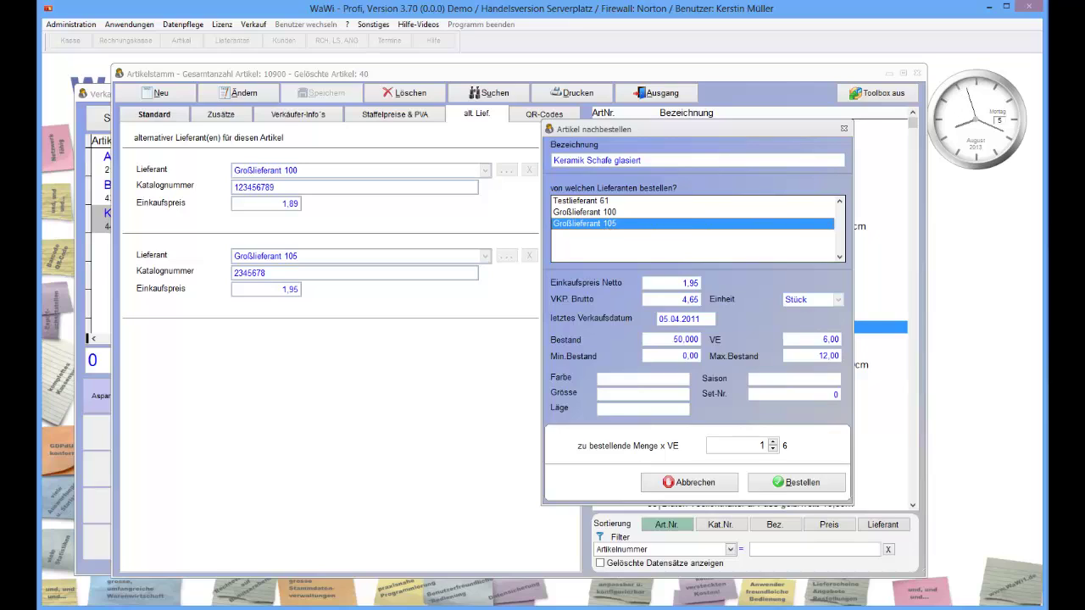